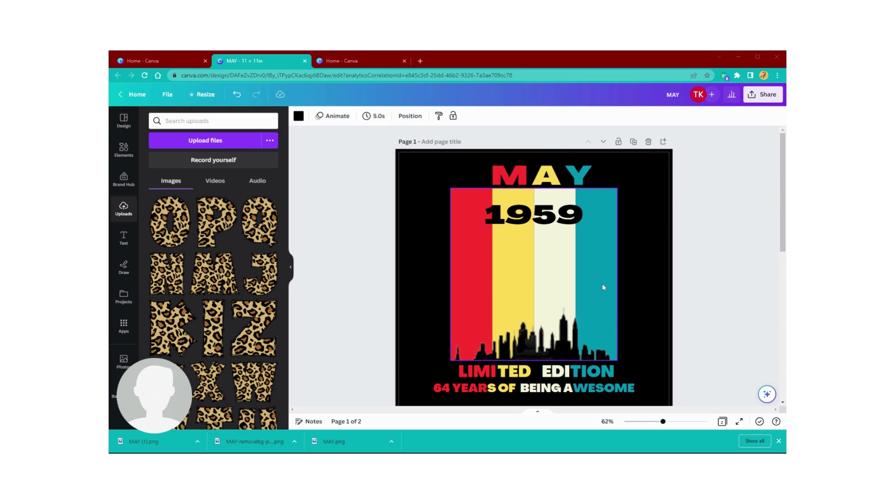
Browse the White texture graphics and add the dark grunge texture over the MAY 1959 design
mouse_move(251, 209)
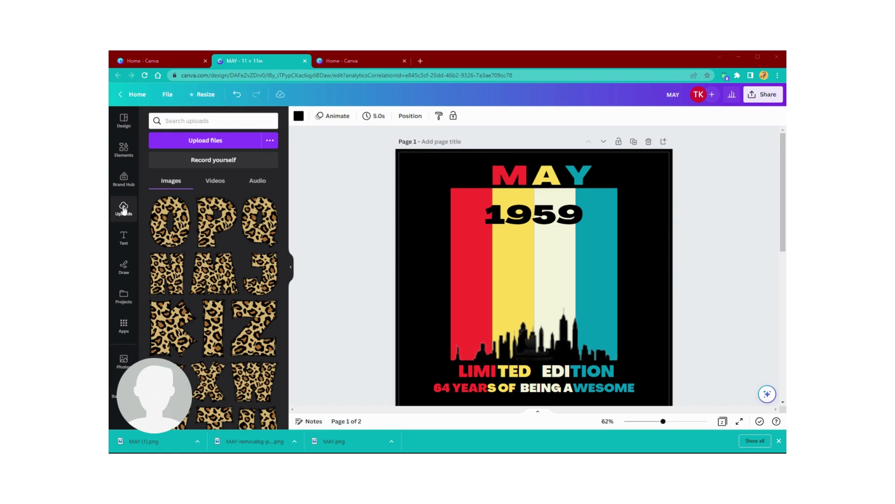
click(123, 151)
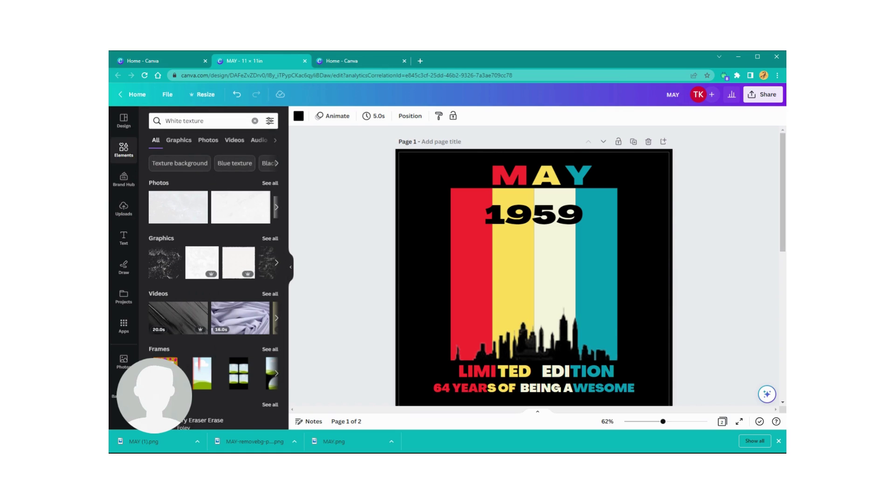
click(276, 264)
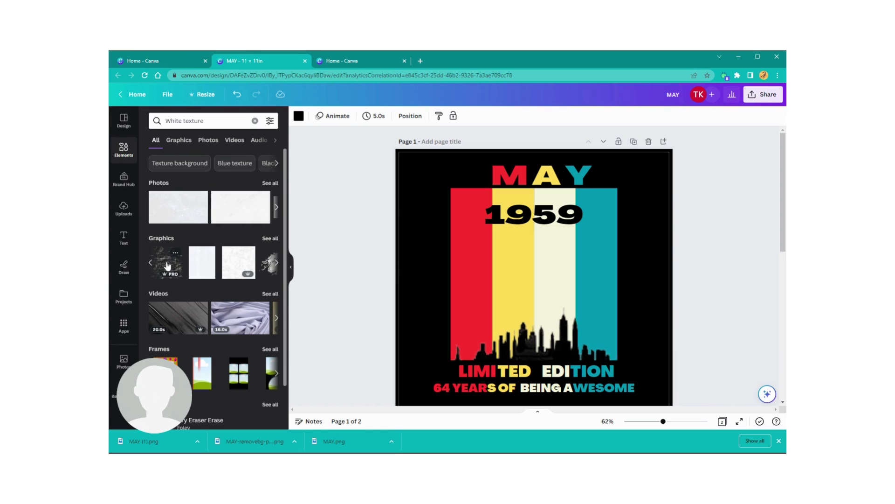
click(271, 263)
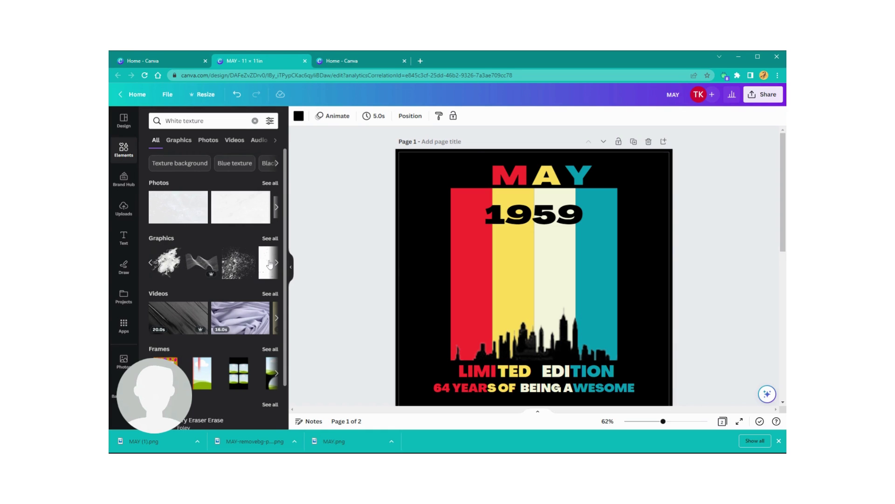
click(174, 254)
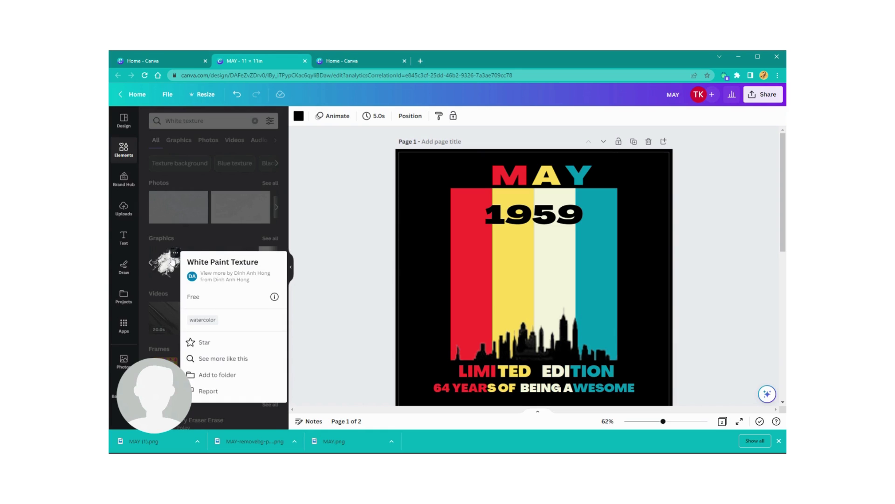
click(303, 299)
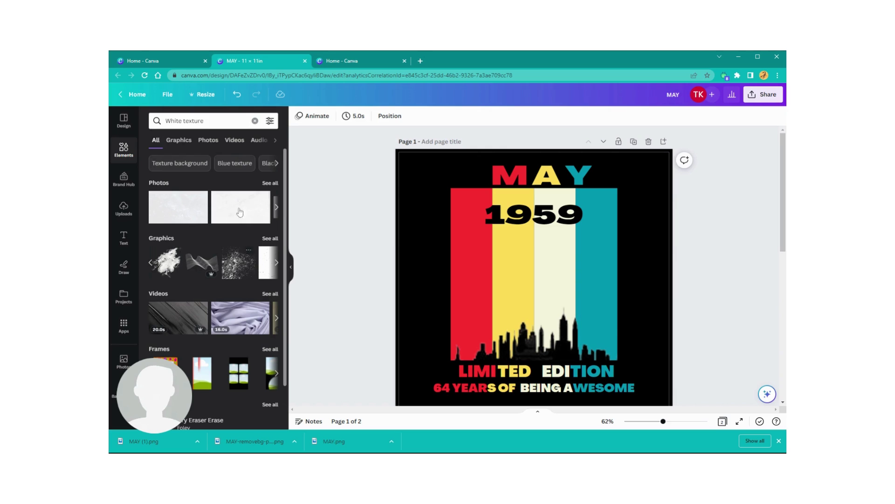
click(150, 262)
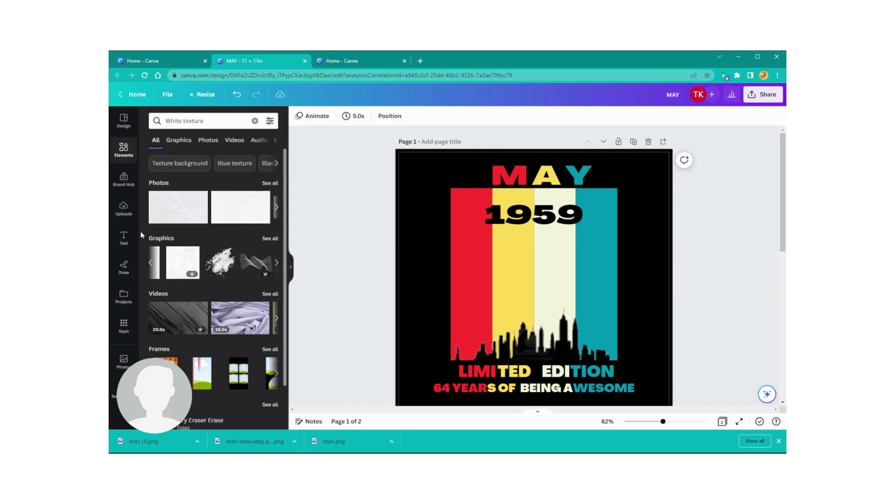
click(185, 164)
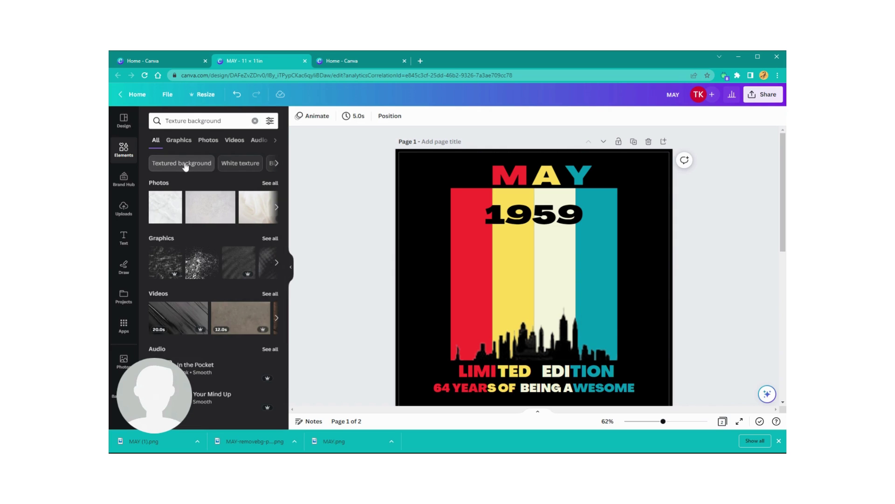
click(240, 162)
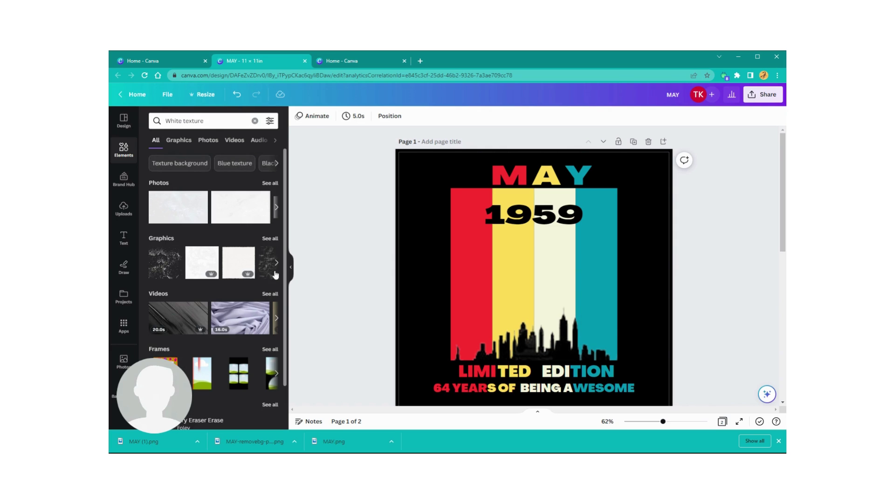
click(266, 264)
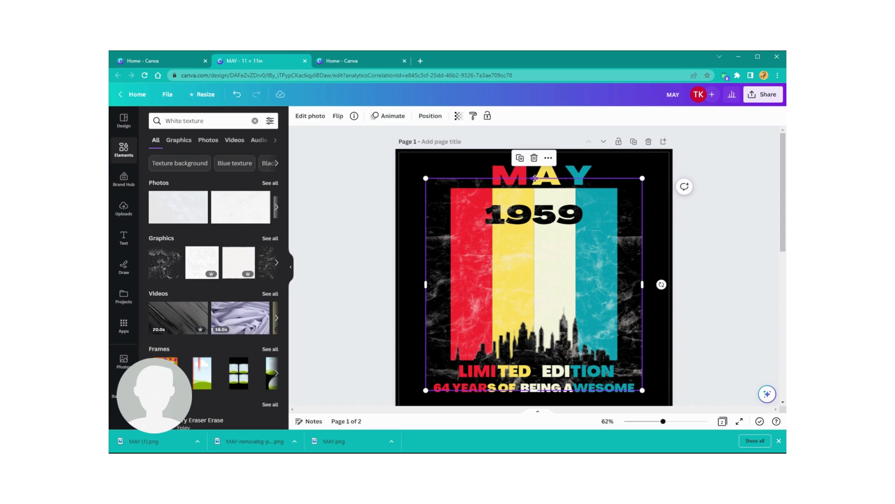
Stretch the grunge texture up to the MAY lettering and down past the bottom text
drag(534, 178, 543, 155)
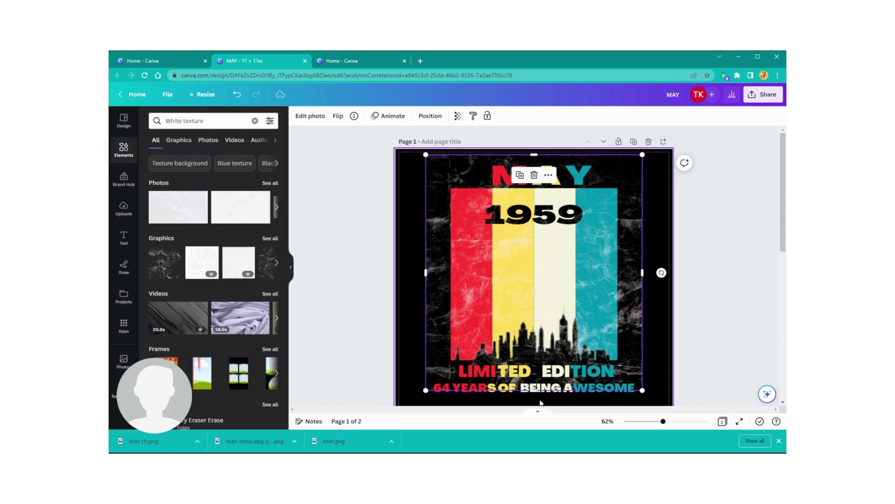
drag(535, 390, 535, 399)
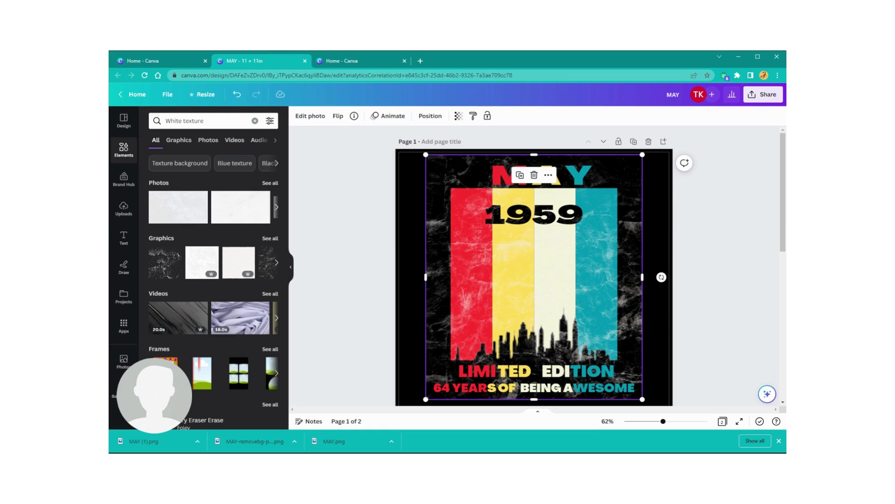
Download just Page 1 of the textured MAY 1959 poster as a PNG file
click(763, 96)
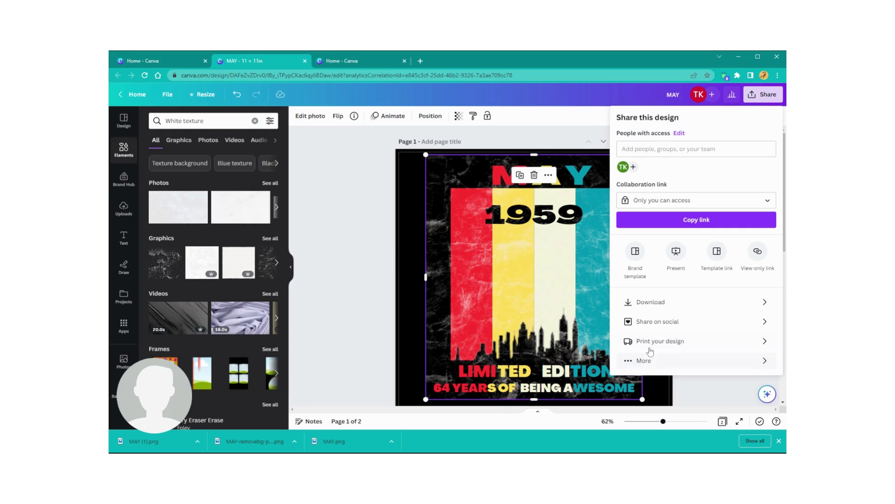
click(657, 306)
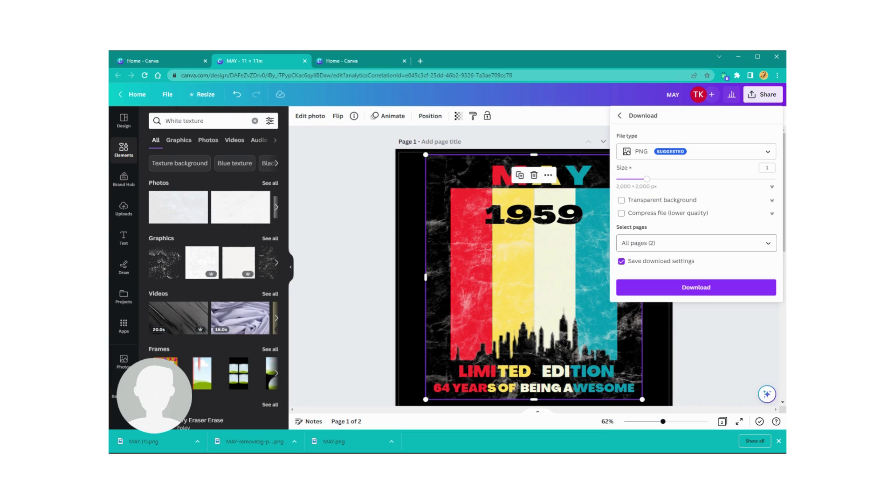
click(767, 243)
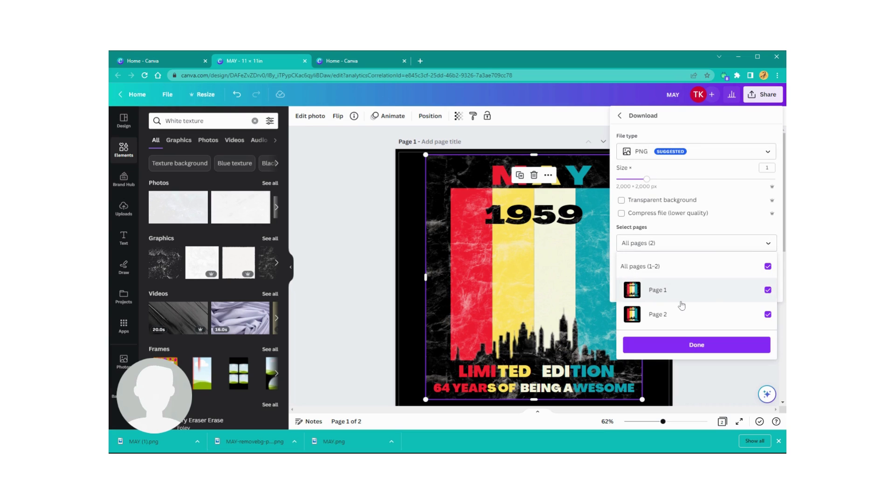
click(768, 314)
click(768, 290)
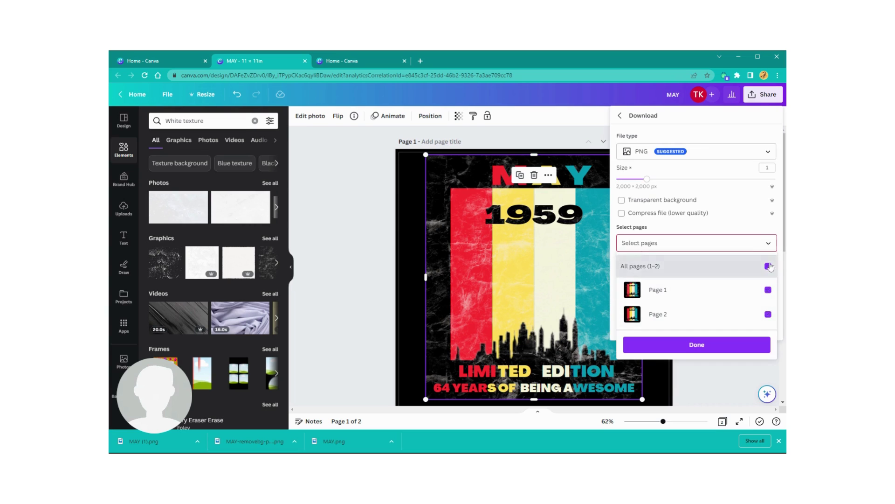
click(717, 293)
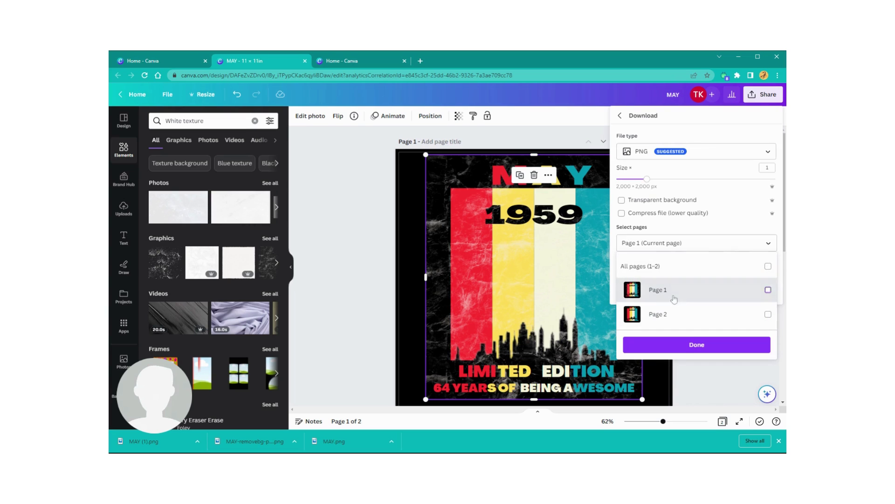
click(688, 345)
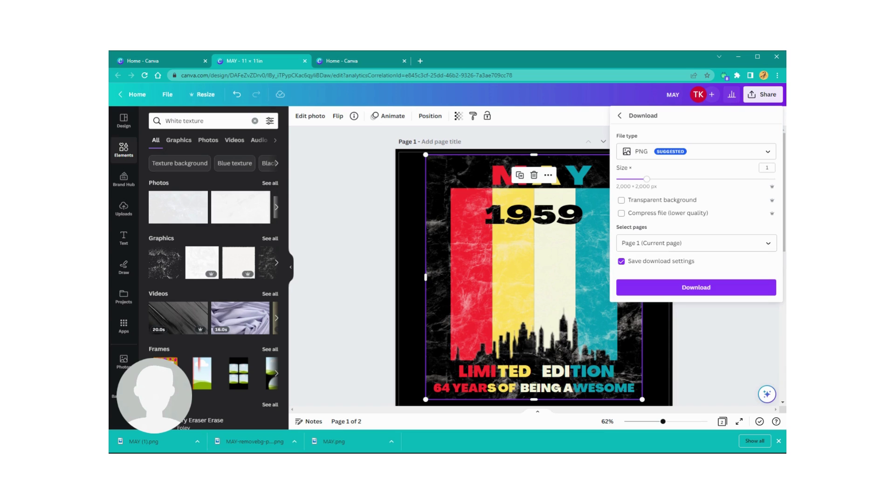
click(717, 287)
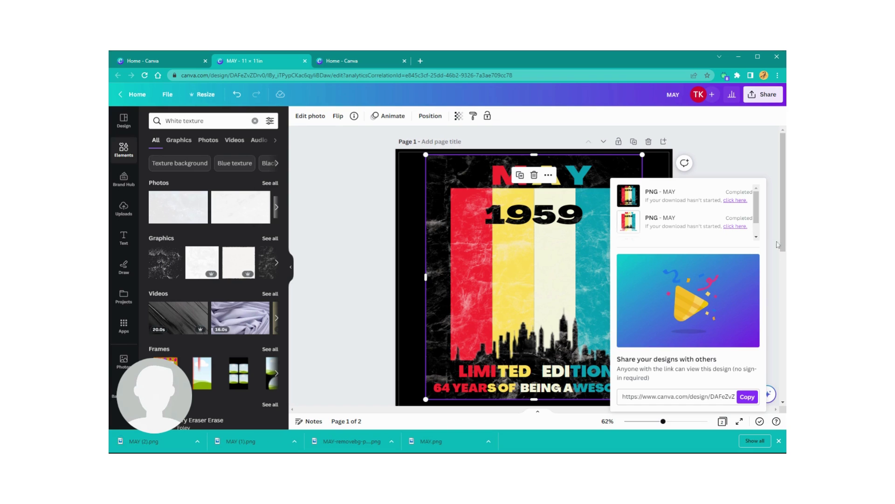
Upload the exported MAY 1959 PNG from the computer into Canva's Uploads
key(Escape)
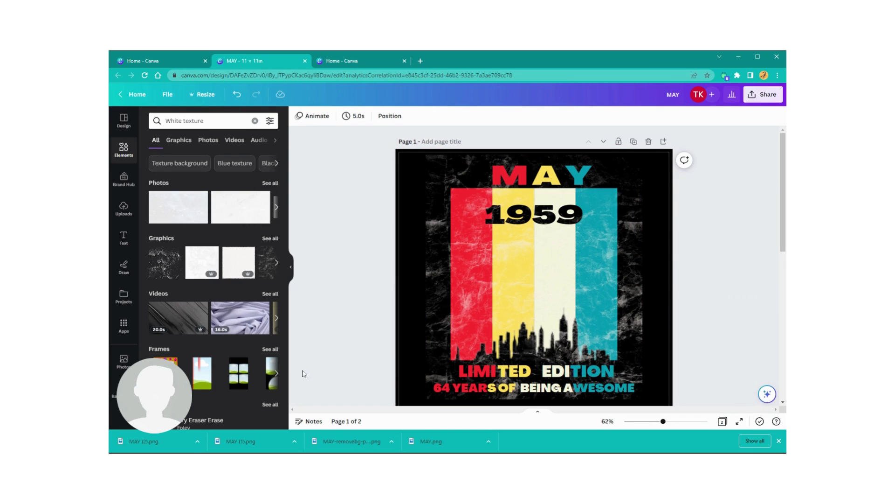
click(124, 210)
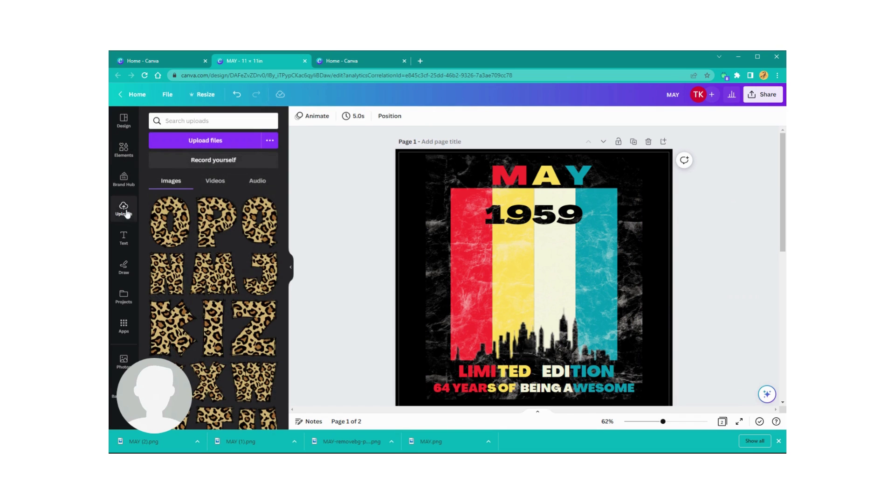
click(221, 144)
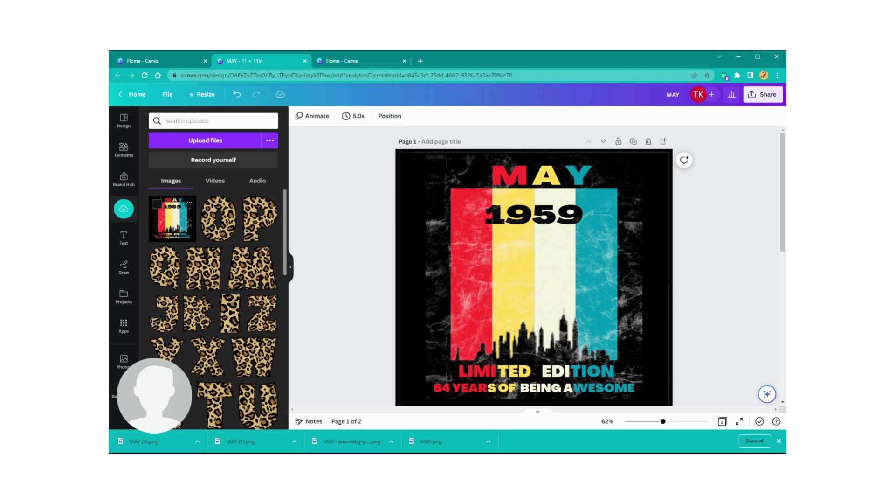
Add a blank Page 3 and place the uploaded MAY 1959 image on it
scroll(540, 362, down, 6)
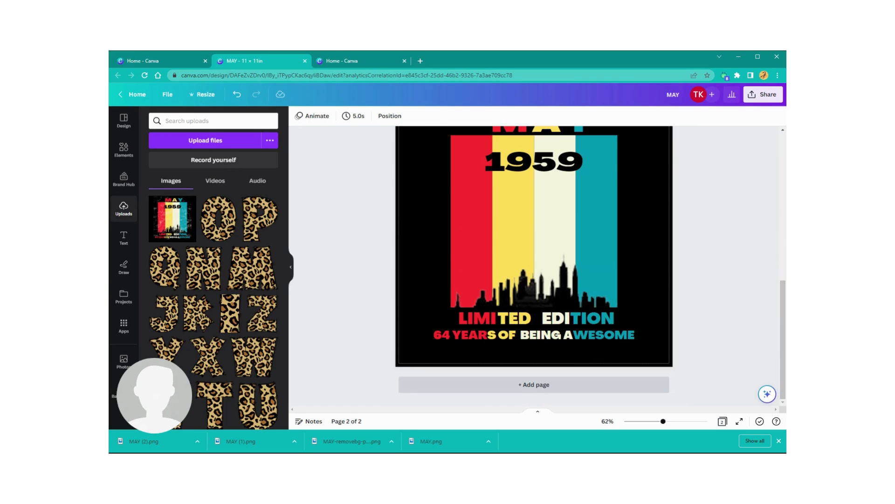
click(537, 385)
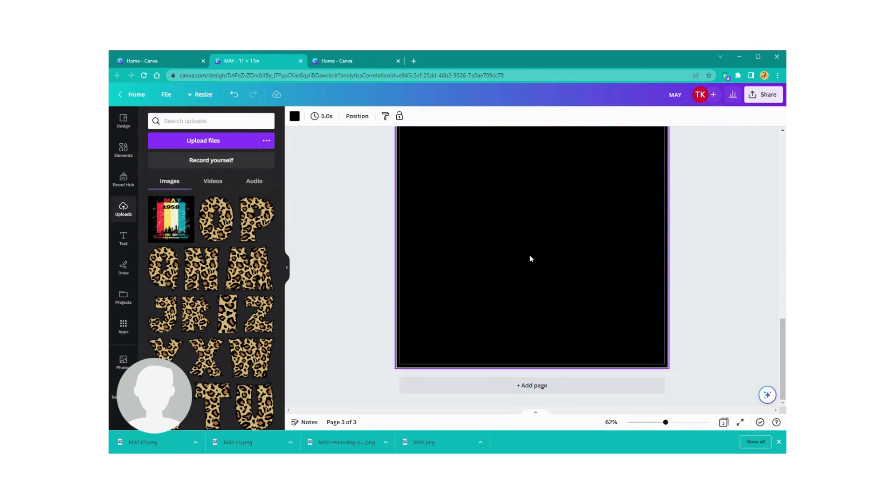
scroll(496, 260, up, 5)
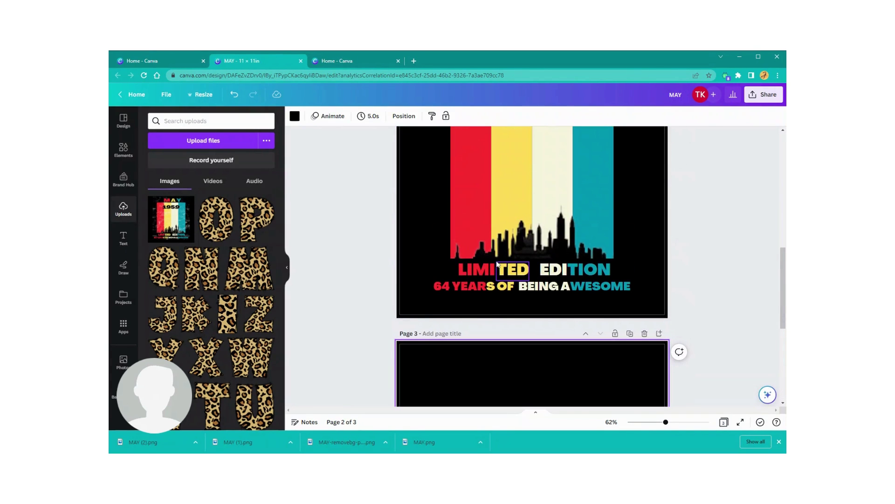
scroll(381, 237, down, 1)
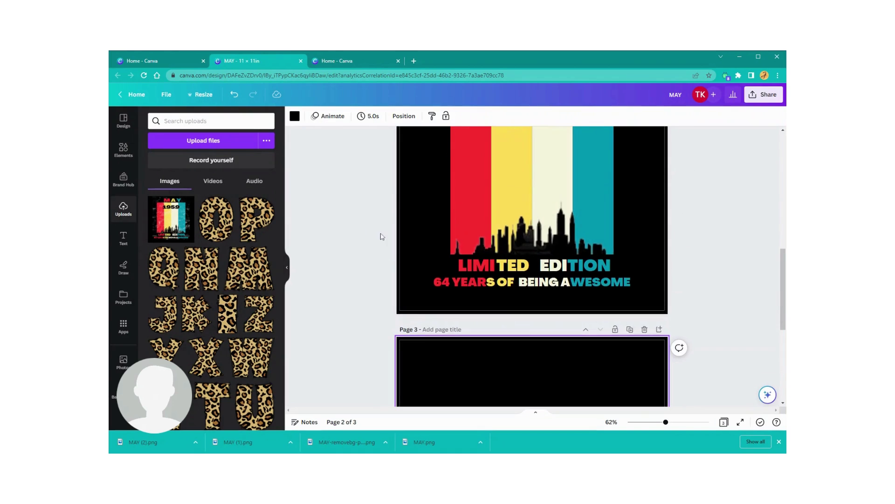
scroll(381, 236, down, 3)
click(170, 217)
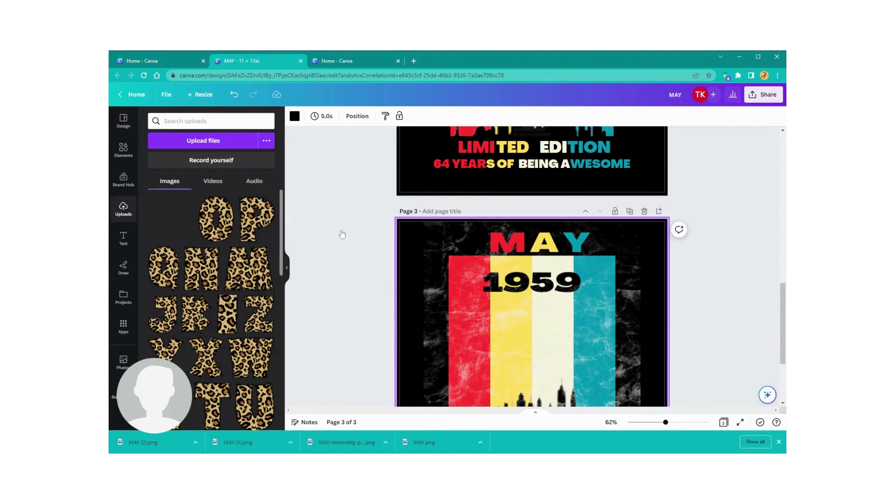
scroll(468, 251, down, 3)
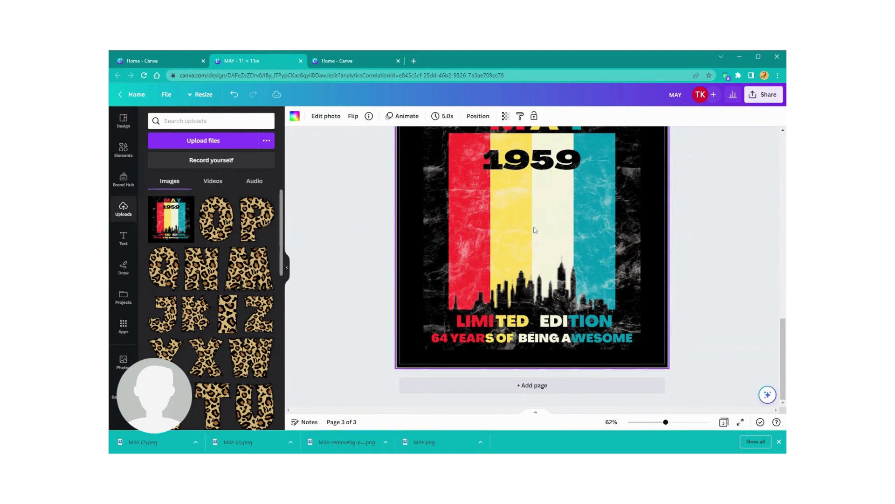
click(381, 207)
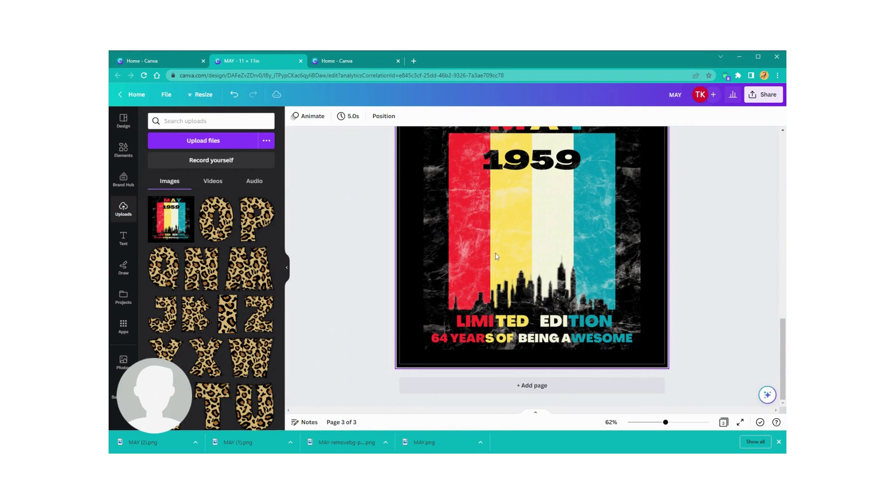
scroll(496, 256, up, 3)
scroll(496, 255, down, 1)
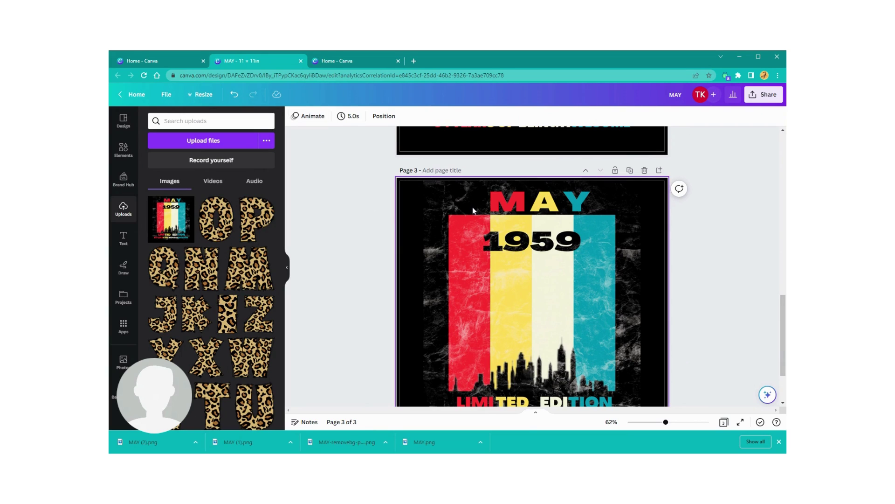
scroll(472, 207, down, 2)
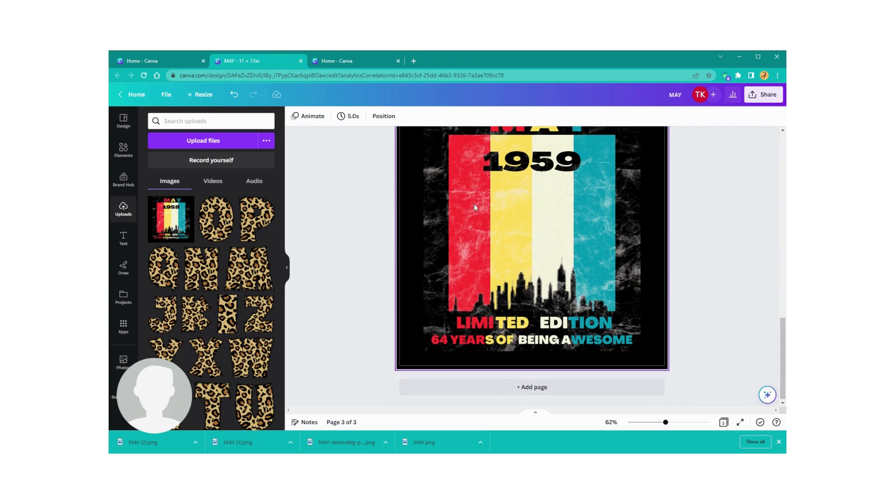
scroll(471, 206, up, 3)
scroll(476, 207, up, 5)
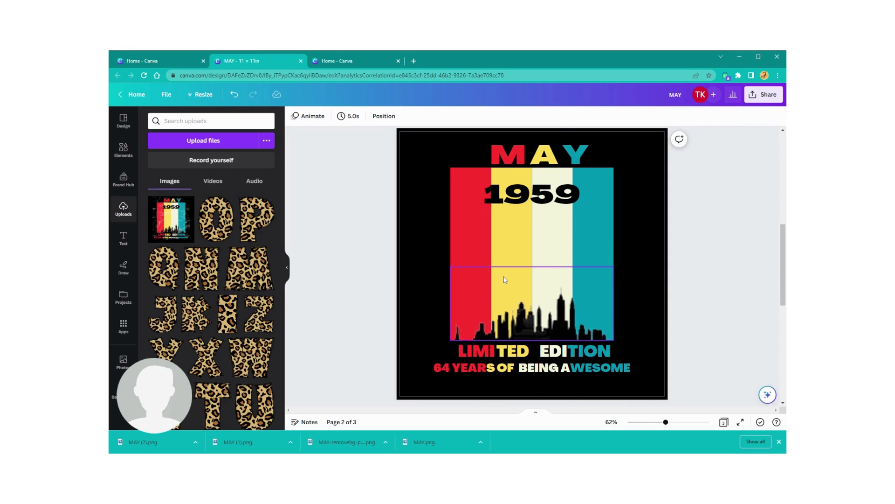
scroll(377, 268, down, 5)
click(567, 238)
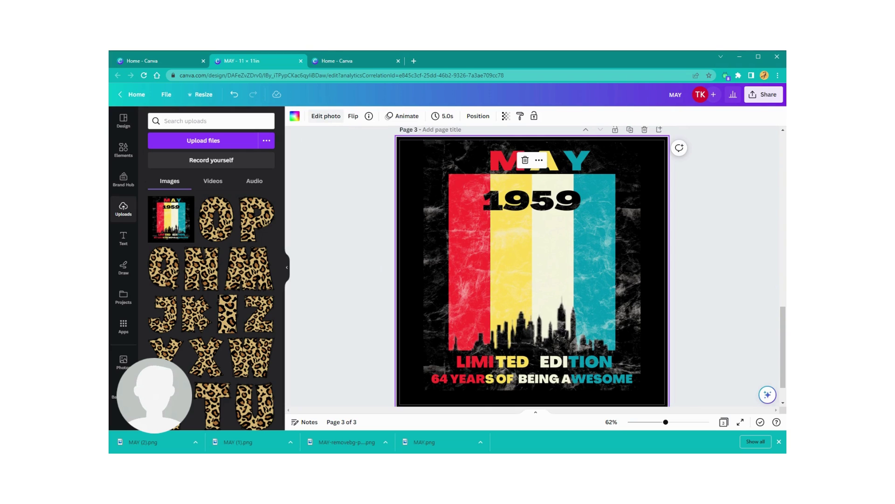
Apply BG Remover from Edit photo to the MAY 1959 image on Page 3
click(326, 115)
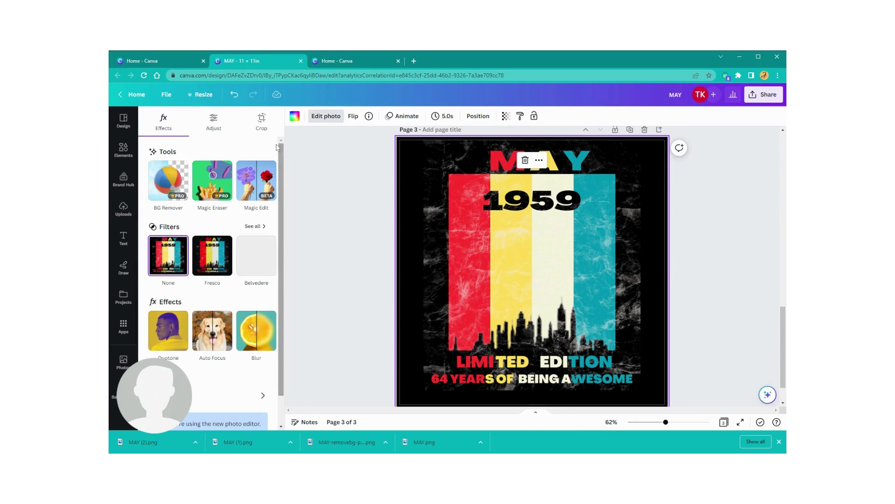
click(163, 187)
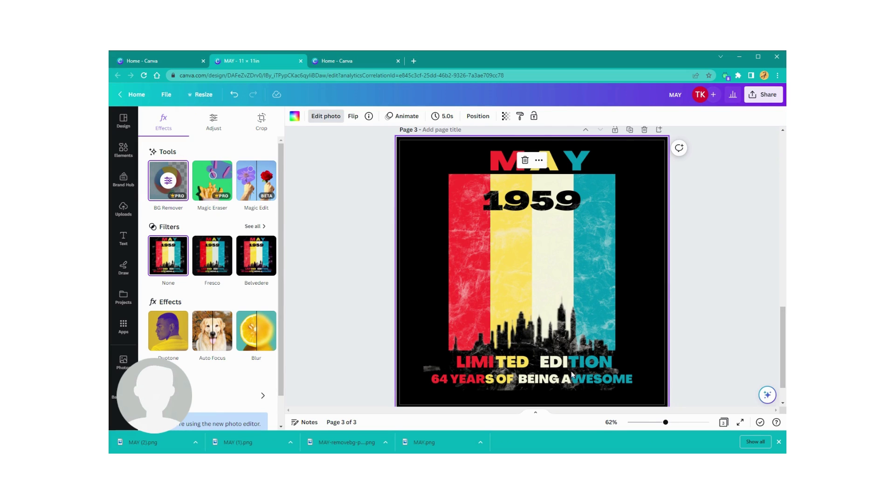
scroll(572, 373, down, 2)
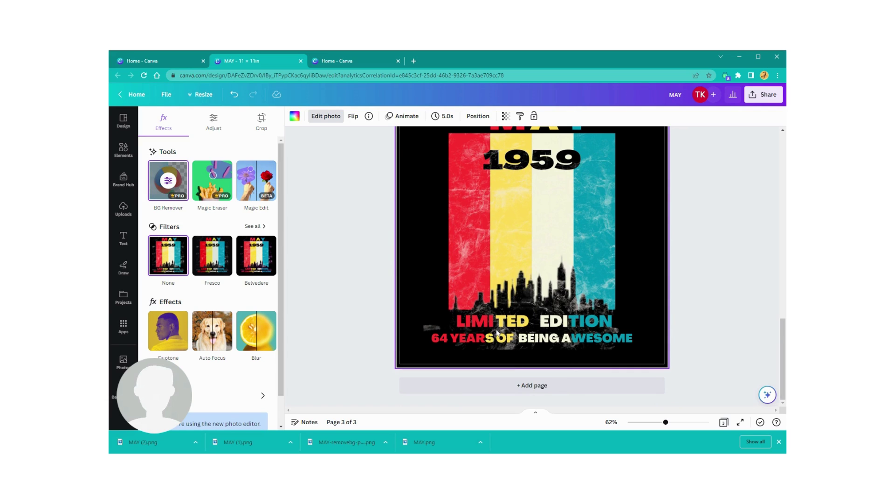
scroll(497, 332, up, 2)
scroll(497, 332, down, 2)
scroll(433, 203, up, 2)
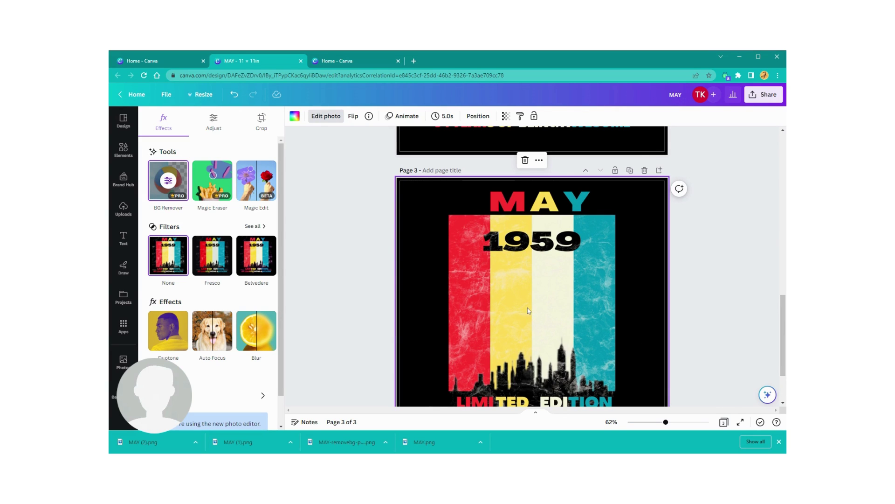
scroll(528, 310, down, 2)
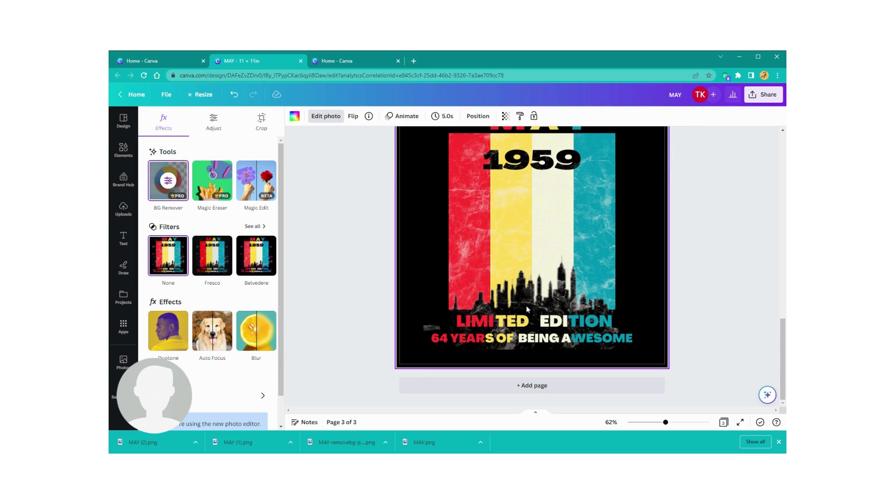